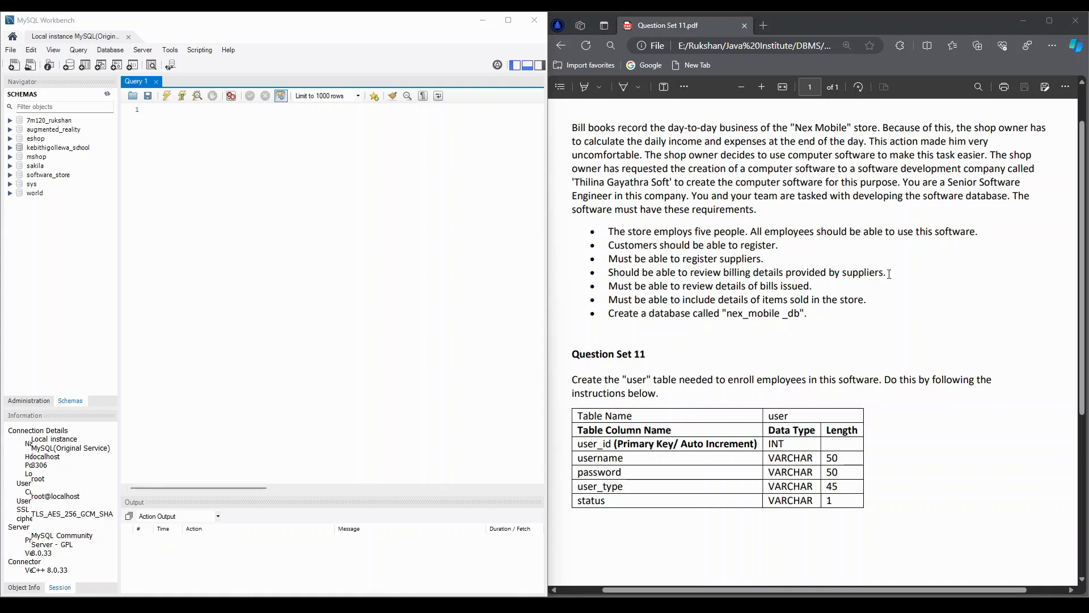
{"action": "left_click_drag", "start_coordinate": [889, 273], "coordinate": [581, 276]}
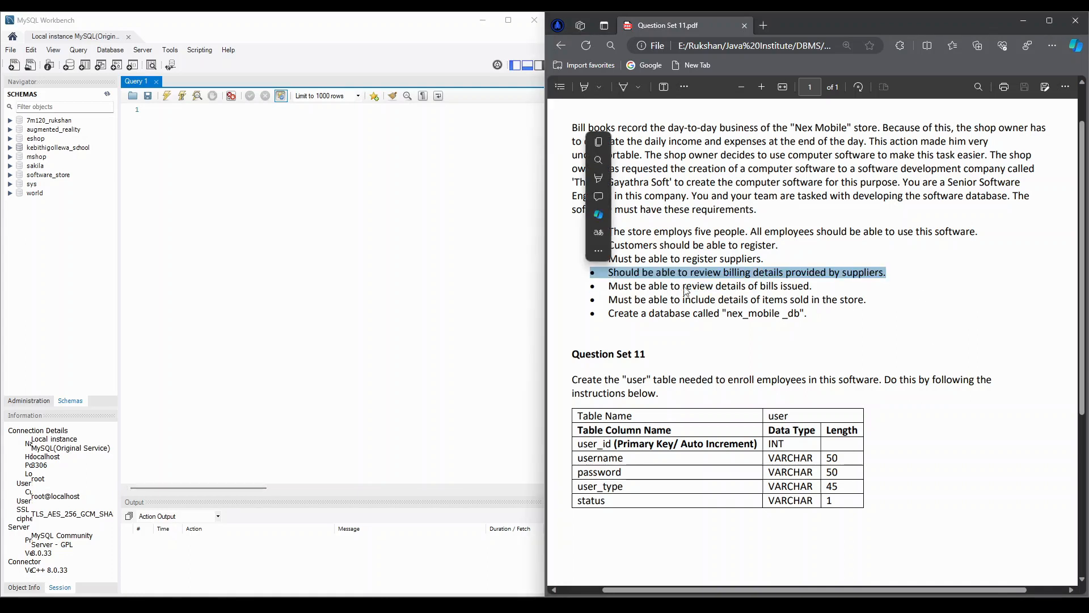
{"action": "key", "text": "ctrl+c"}
{"action": "left_click", "coordinate": [838, 284]}
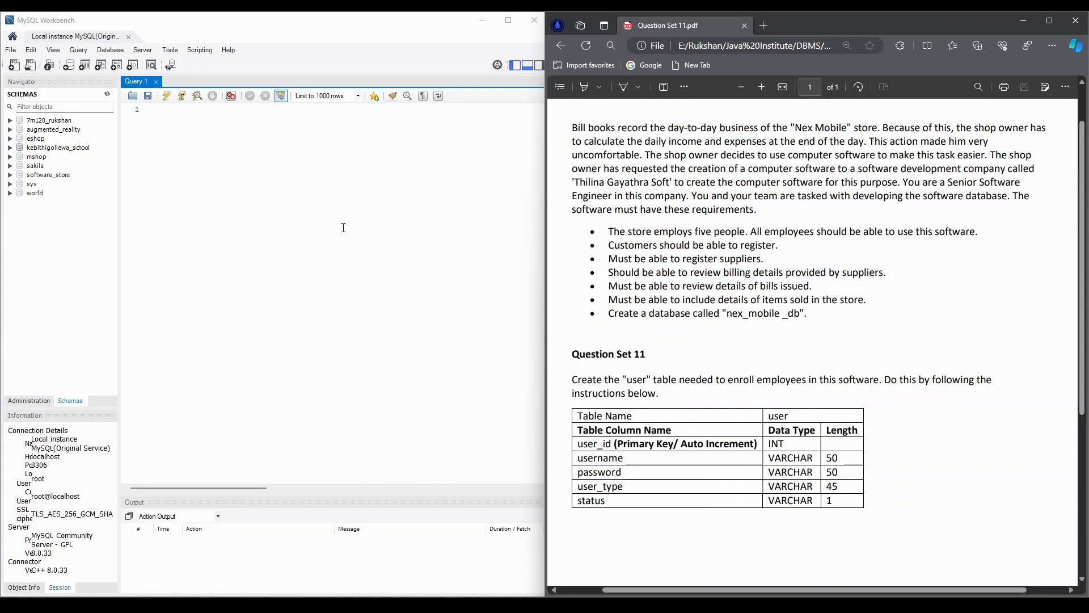
Create a new database model.
{"action": "left_click", "coordinate": [9, 51]}
{"action": "left_click", "coordinate": [9, 51]}
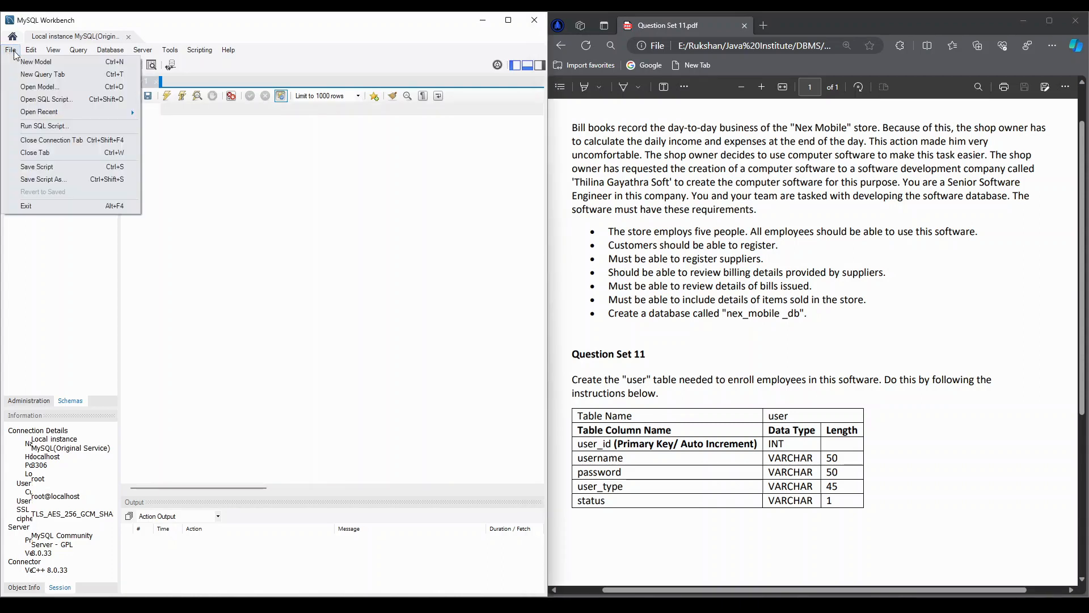
{"action": "left_click", "coordinate": [31, 62]}
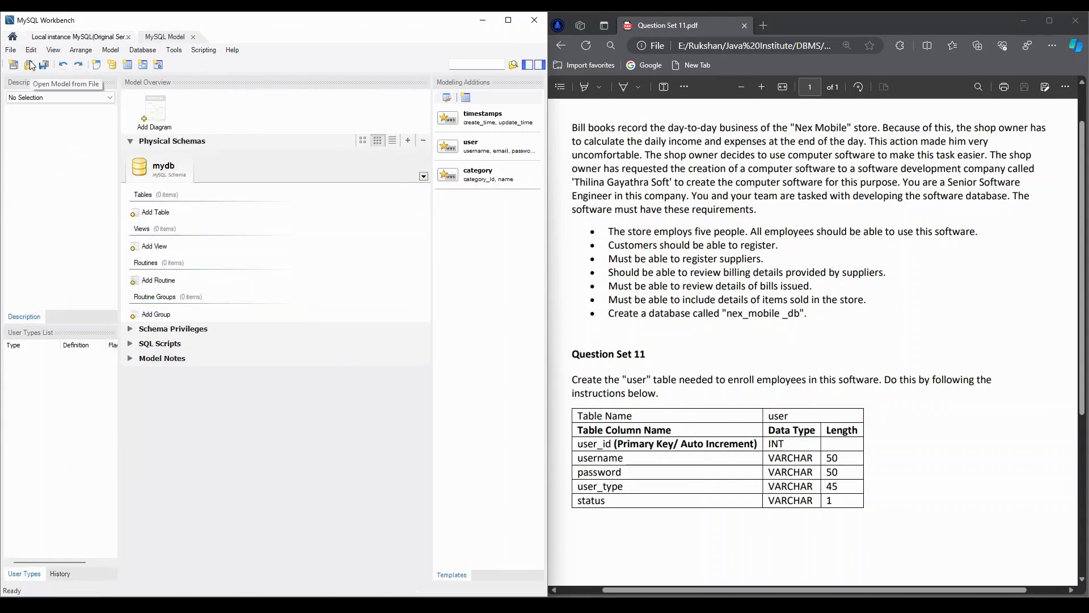
Rename the model's default mydb schema to nex_mobile_db.
{"action": "double_click", "coordinate": [164, 171]}
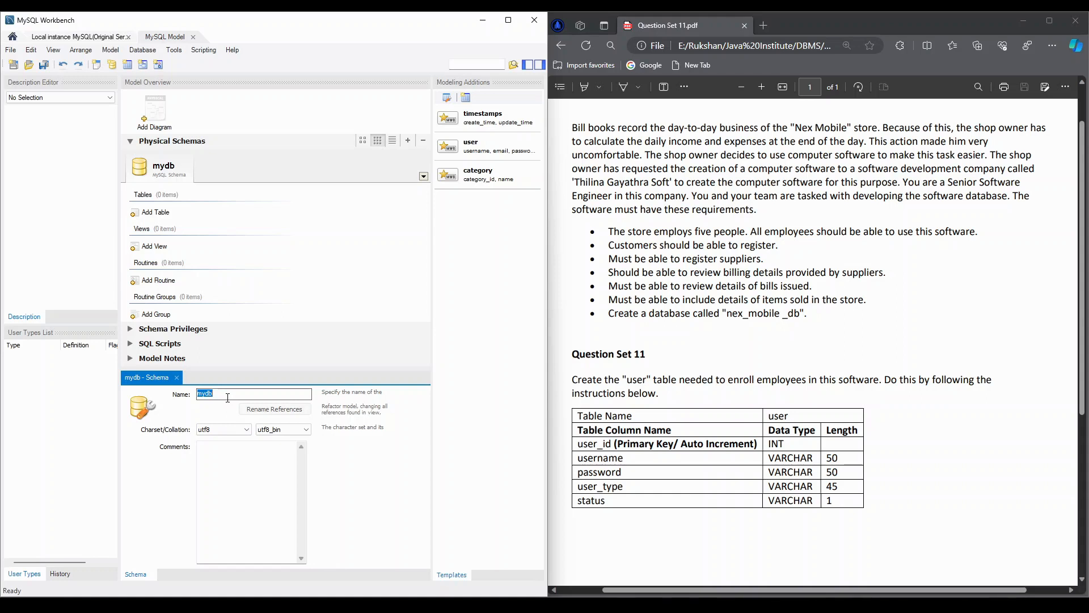
{"action": "type", "text": "ne"}
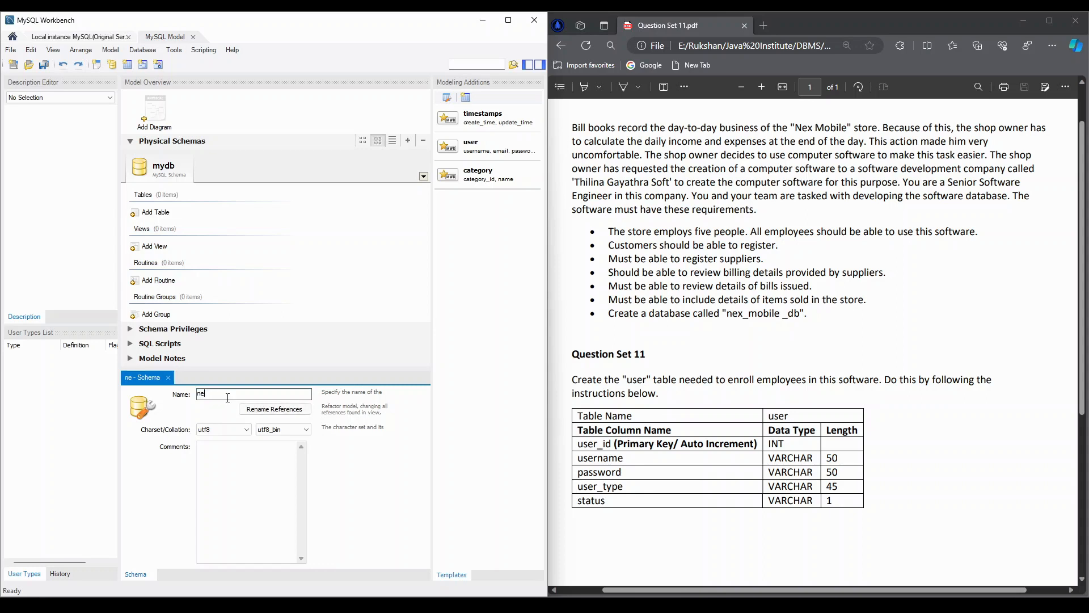
{"action": "type", "text": "x_mob"}
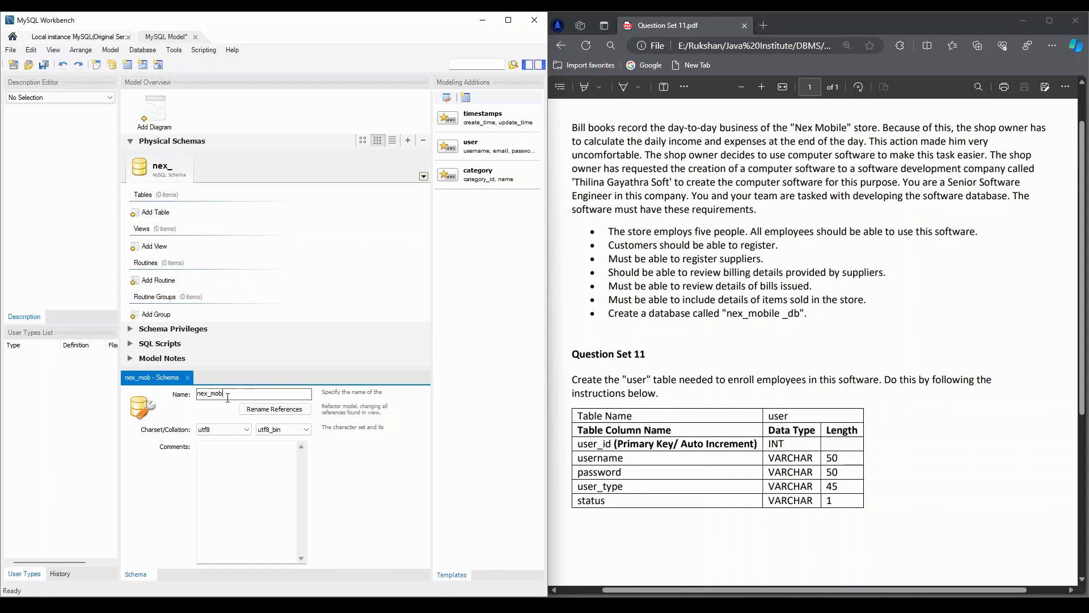
{"action": "type", "text": "ile_db"}
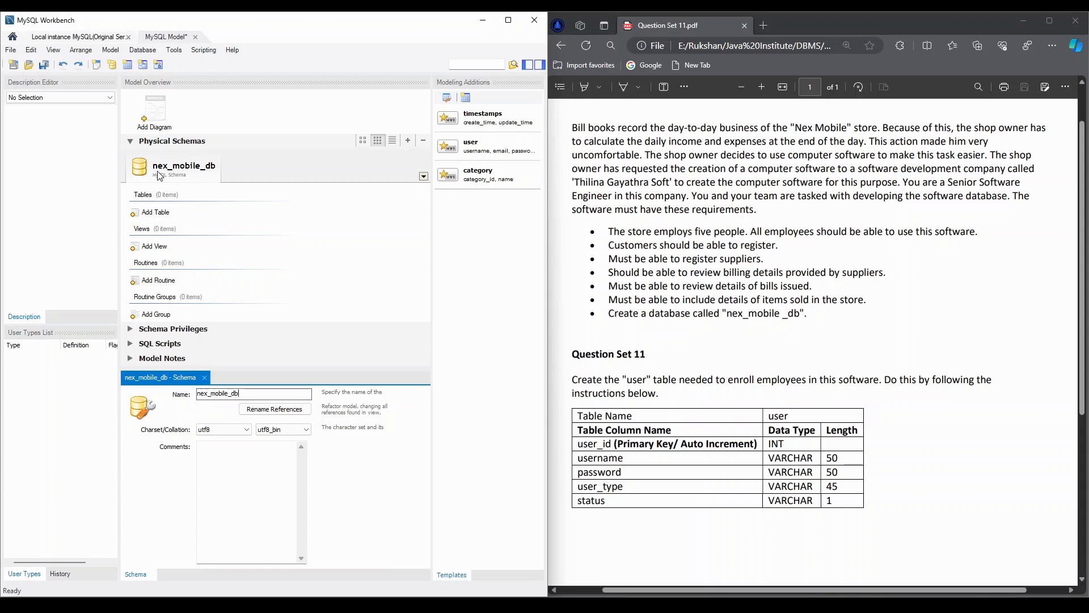
Add an EER diagram to the model and place a new table near the upper part of its canvas.
{"action": "double_click", "coordinate": [153, 119]}
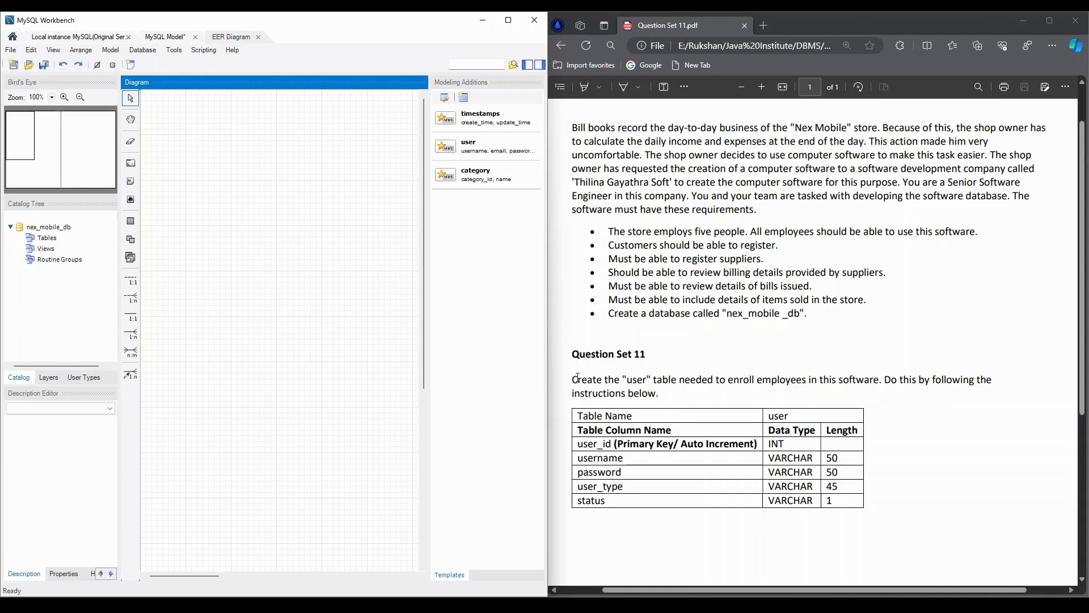
{"action": "scroll", "coordinate": [577, 377], "scroll_direction": "down", "scroll_amount": 1}
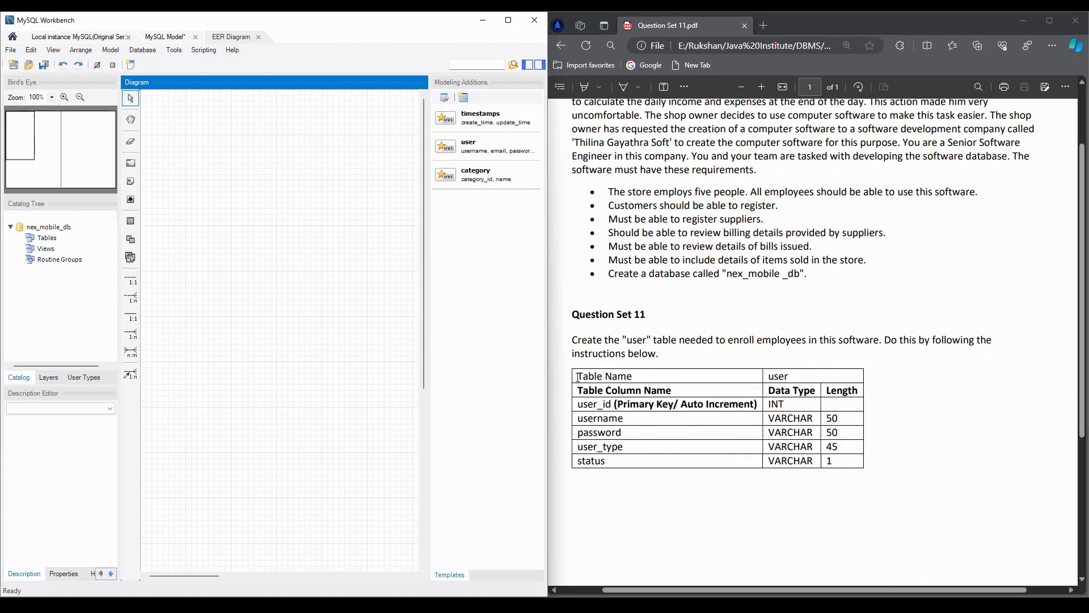
{"action": "scroll", "coordinate": [674, 366], "scroll_direction": "down", "scroll_amount": 2}
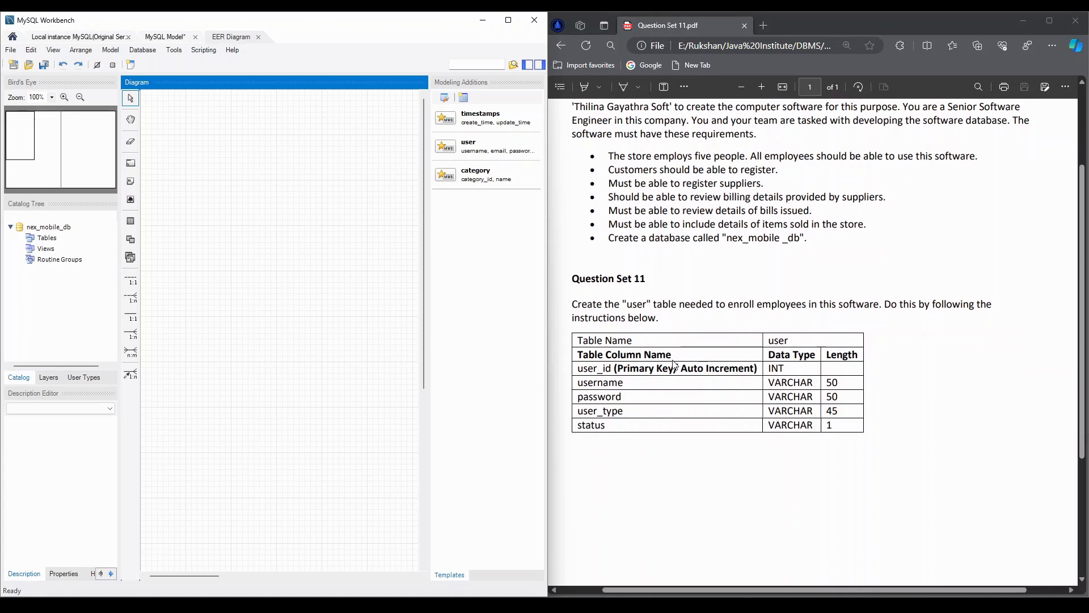
{"action": "scroll", "coordinate": [675, 366], "scroll_direction": "up", "scroll_amount": 1}
{"action": "scroll", "coordinate": [674, 366], "scroll_direction": "up", "scroll_amount": 3}
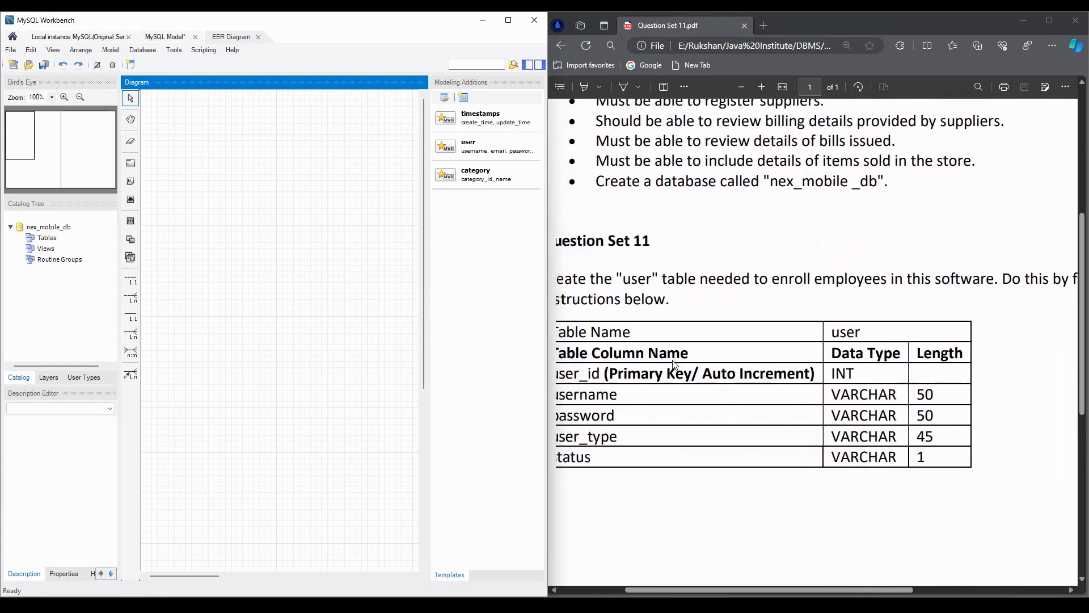
{"action": "scroll", "coordinate": [674, 365], "scroll_direction": "left", "scroll_amount": 2}
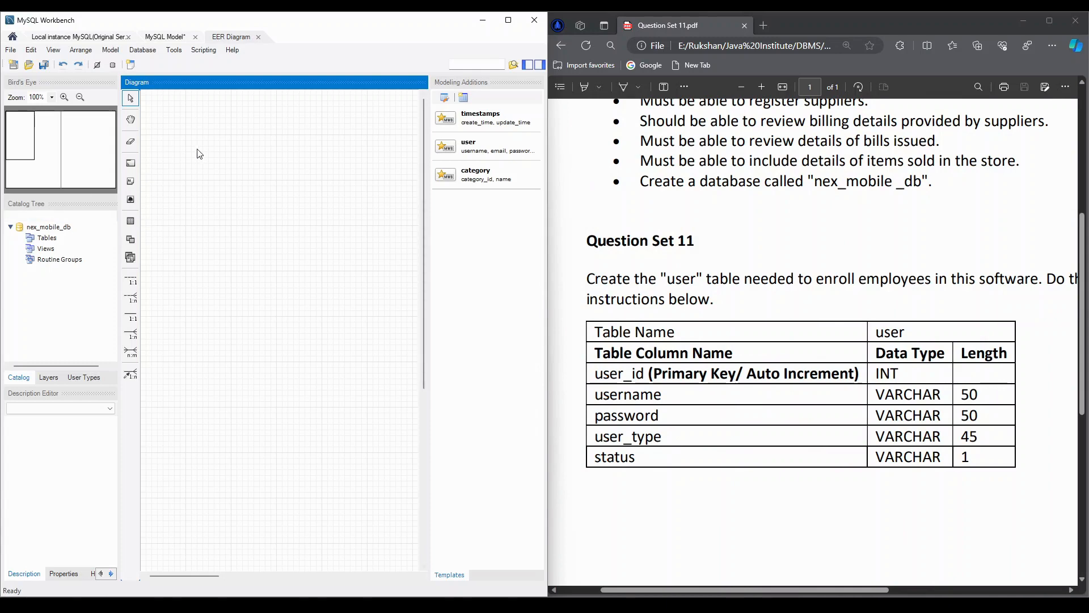
{"action": "left_click", "coordinate": [131, 224]}
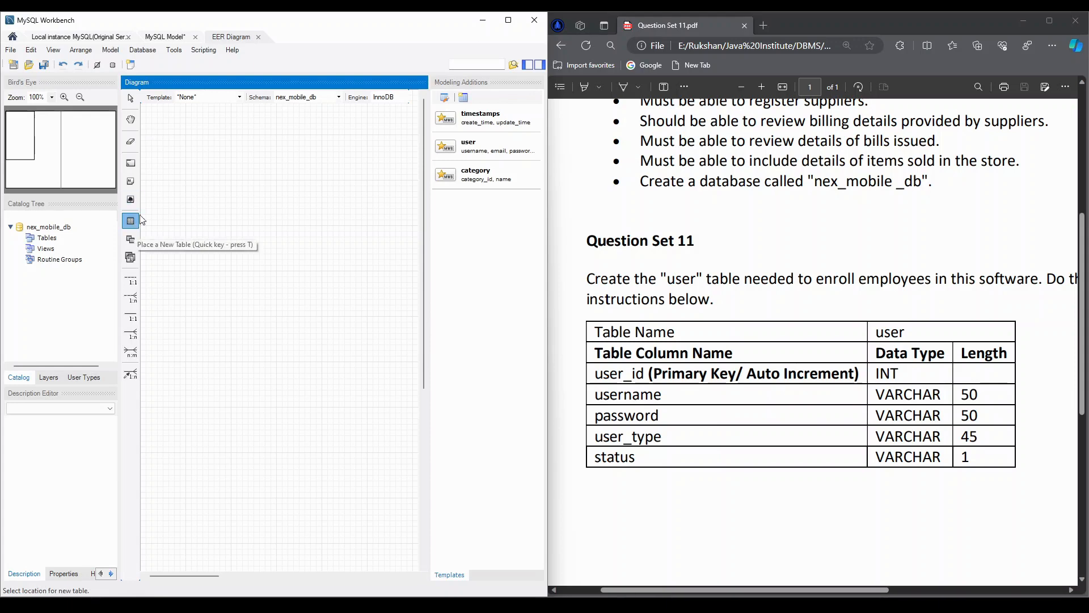
{"action": "left_click", "coordinate": [203, 145]}
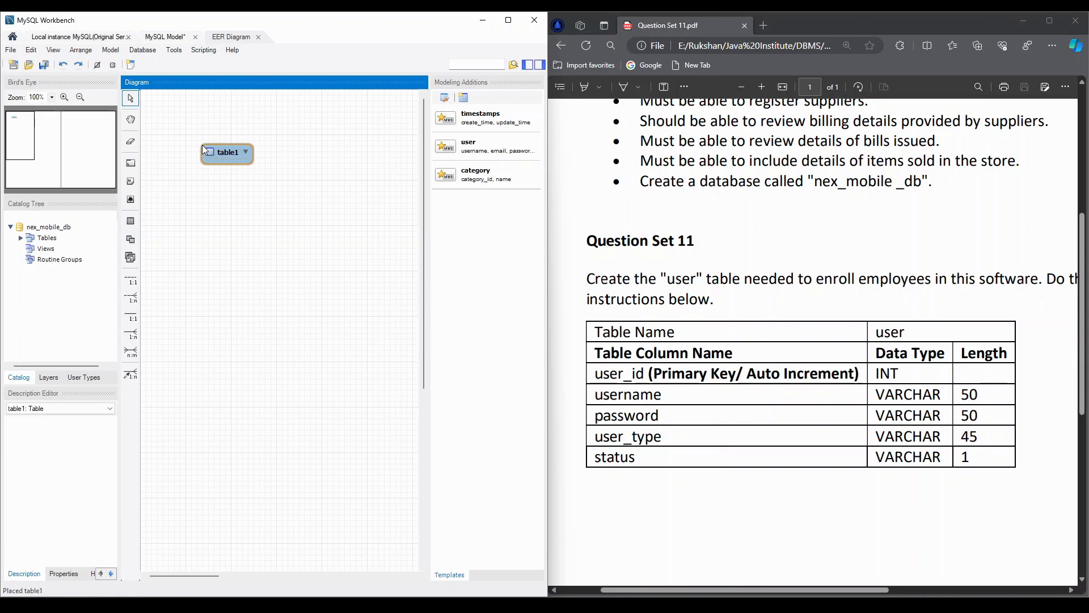
Open the new table for editing, enlarge its editor area and name the table user.
{"action": "double_click", "coordinate": [230, 156]}
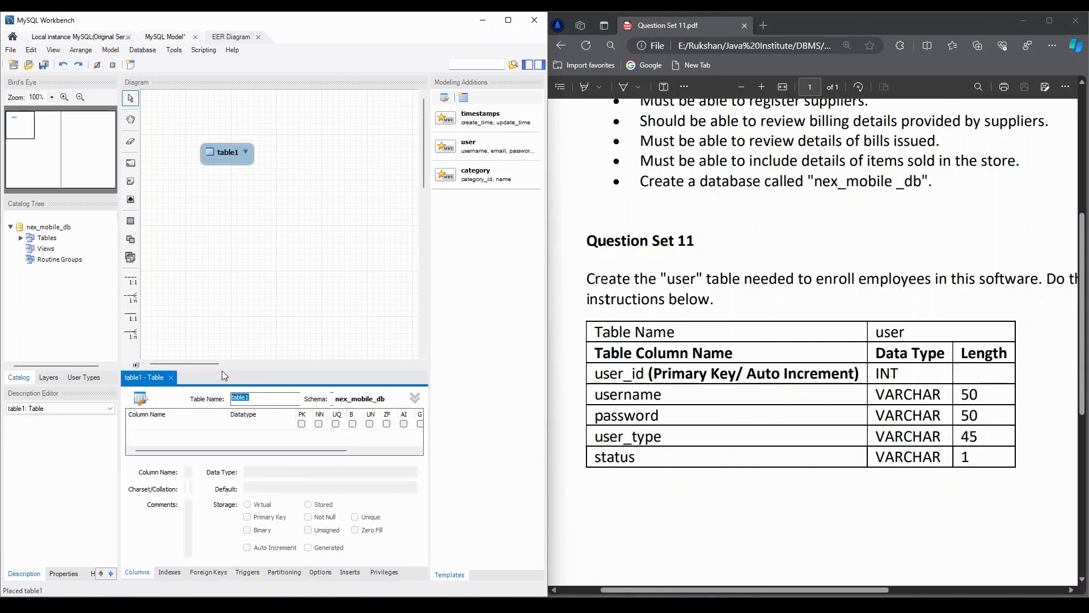
{"action": "left_click_drag", "start_coordinate": [228, 373], "coordinate": [228, 253]}
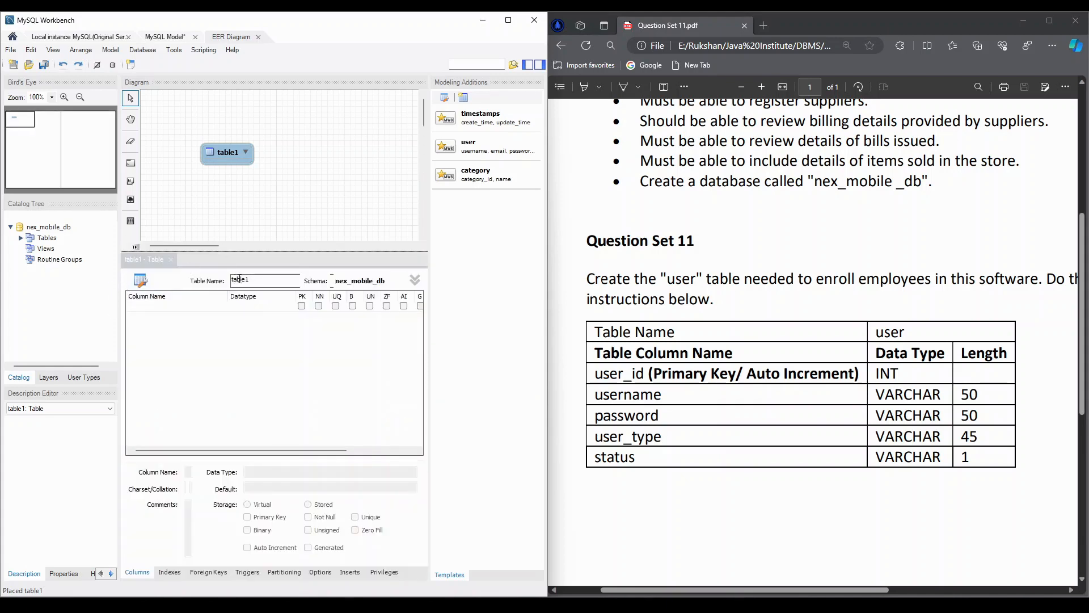
{"action": "left_click", "coordinate": [262, 279]}
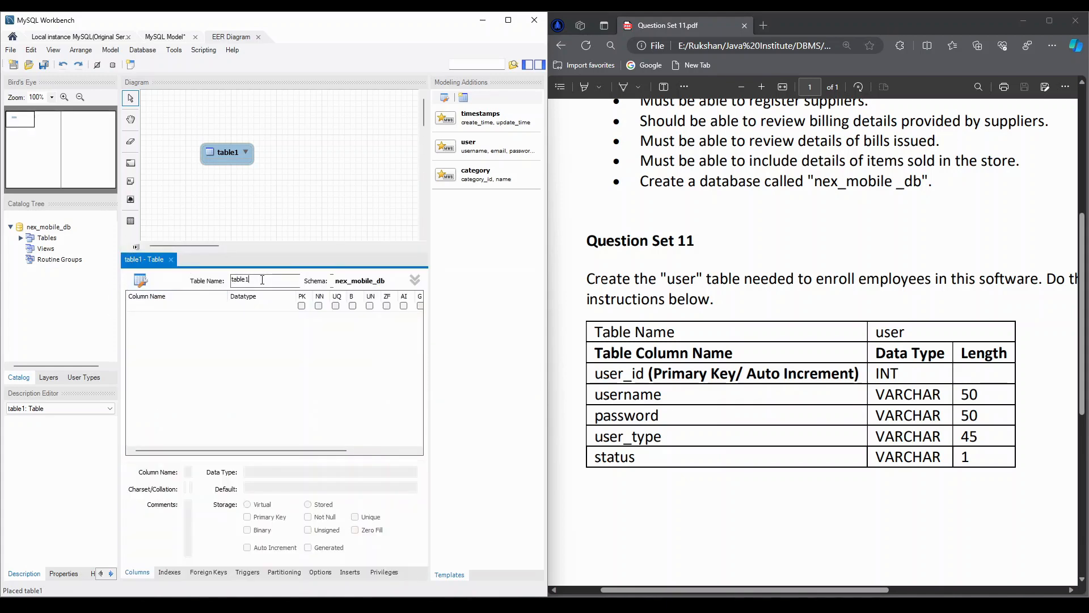
{"action": "key", "text": "BackSpace"}
{"action": "key", "text": "BackSpace"}
{"action": "key", "text": "BackSpace"}
{"action": "key", "text": "BackSpace"}
{"action": "key", "text": "BackSpace"}
{"action": "key", "text": "BackSpace"}
{"action": "type", "text": "user"}
Add a user_id column of type INT to the user table as an auto-incrementing primary key.
{"action": "left_click", "coordinate": [161, 308]}
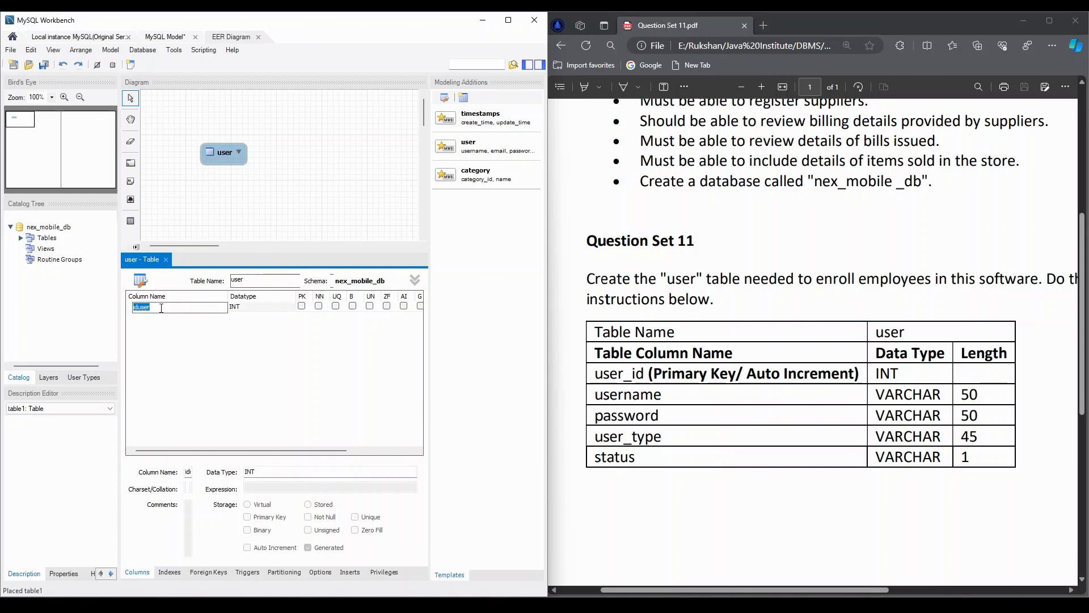
{"action": "type", "text": "user_id"}
{"action": "key", "text": "Tab"}
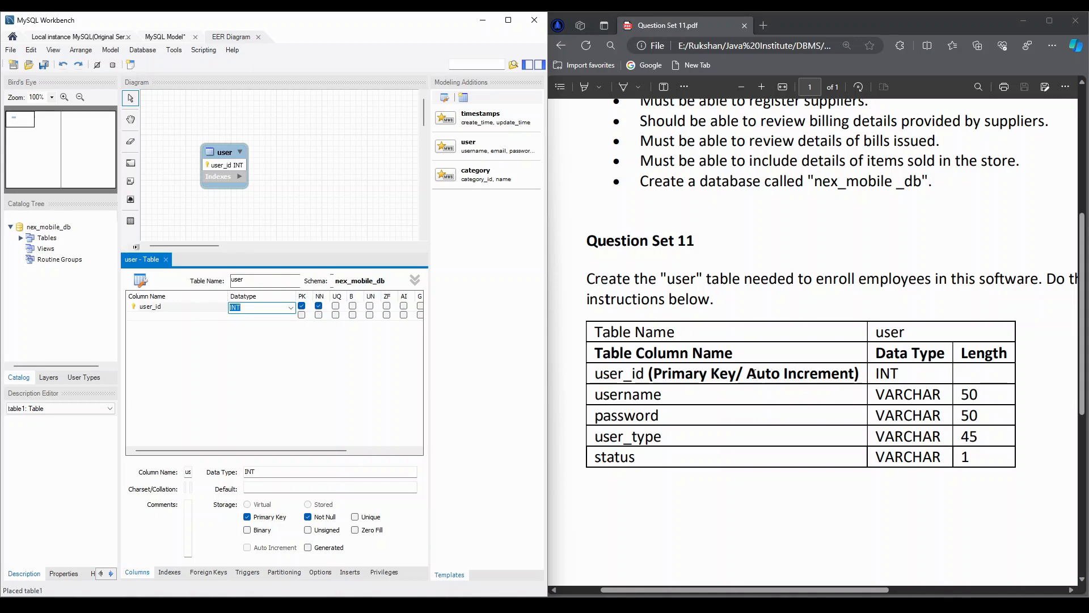
{"action": "left_click", "coordinate": [404, 306]}
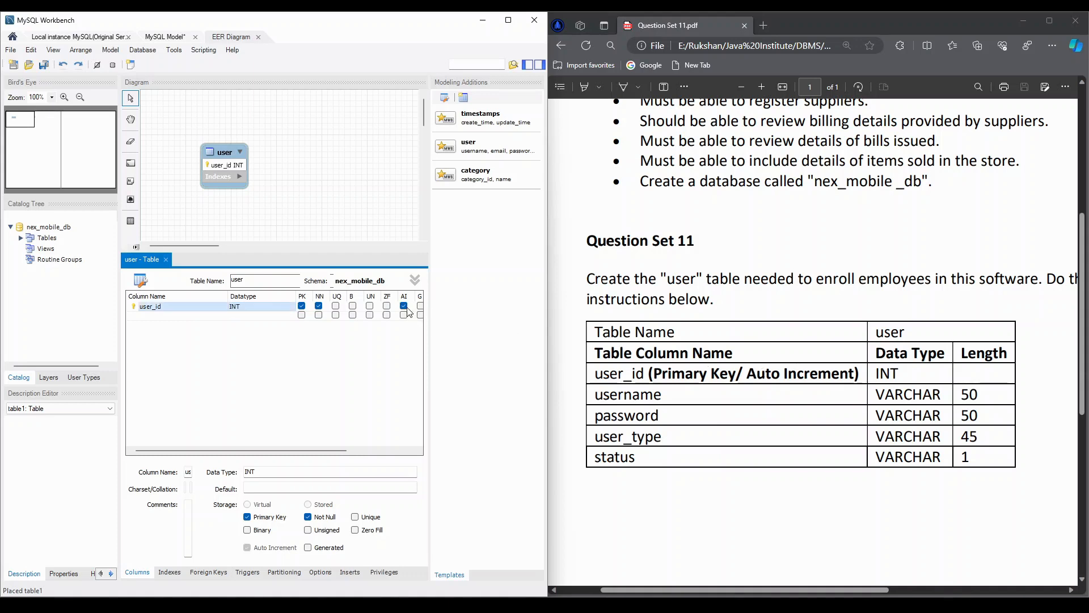
Add a username column to the user table with data type VARCHAR(50).
{"action": "double_click", "coordinate": [139, 316]}
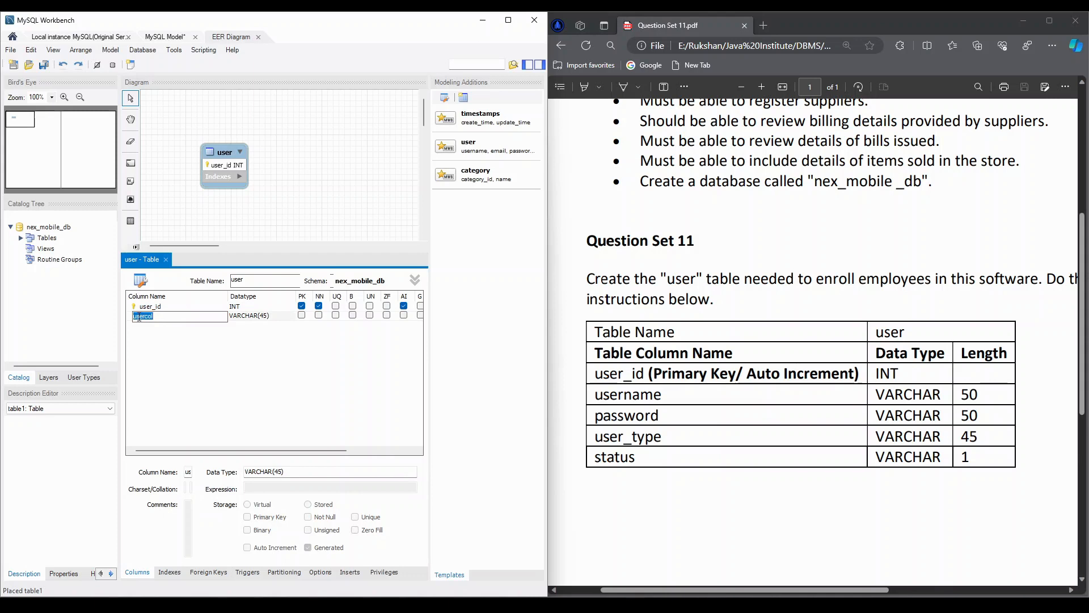
{"action": "type", "text": "username"}
{"action": "key", "text": "Tab"}
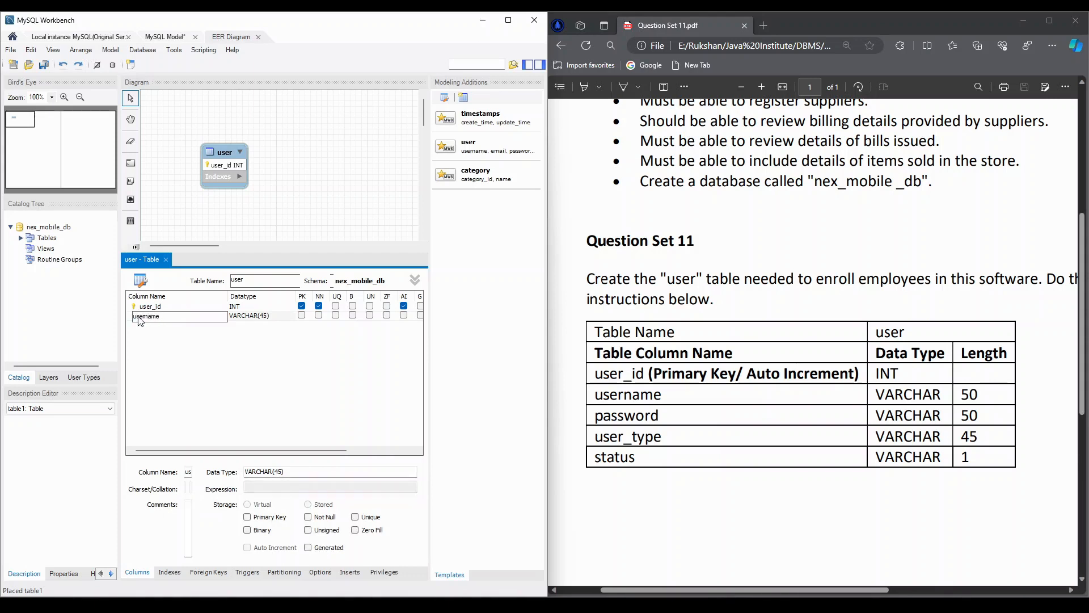
{"action": "key", "text": "BackSpace"}
{"action": "key", "text": "BackSpace"}
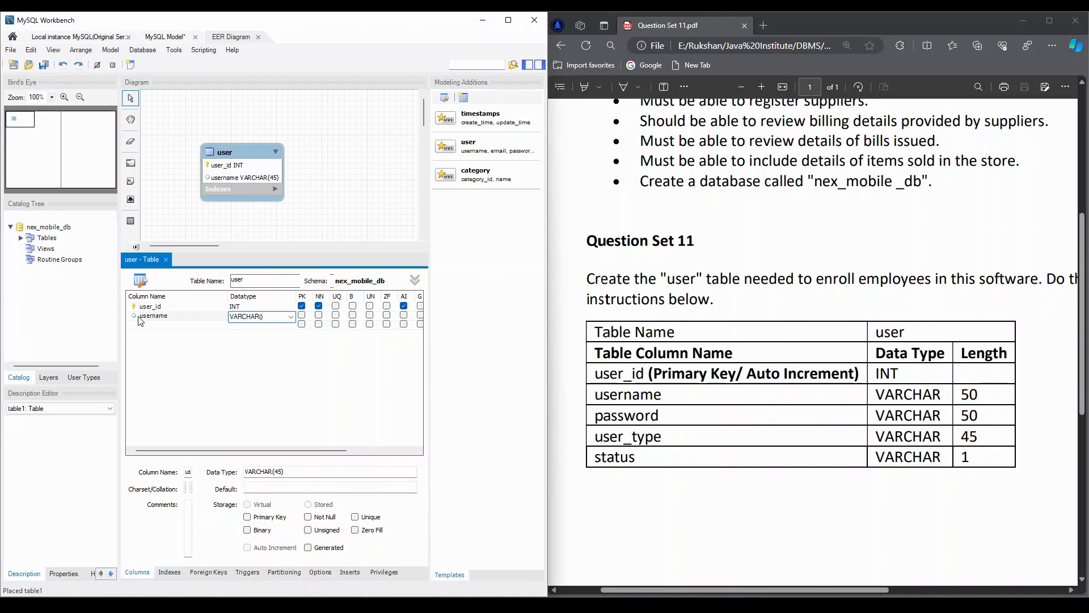
{"action": "type", "text": "50"}
{"action": "key", "text": "Tab"}
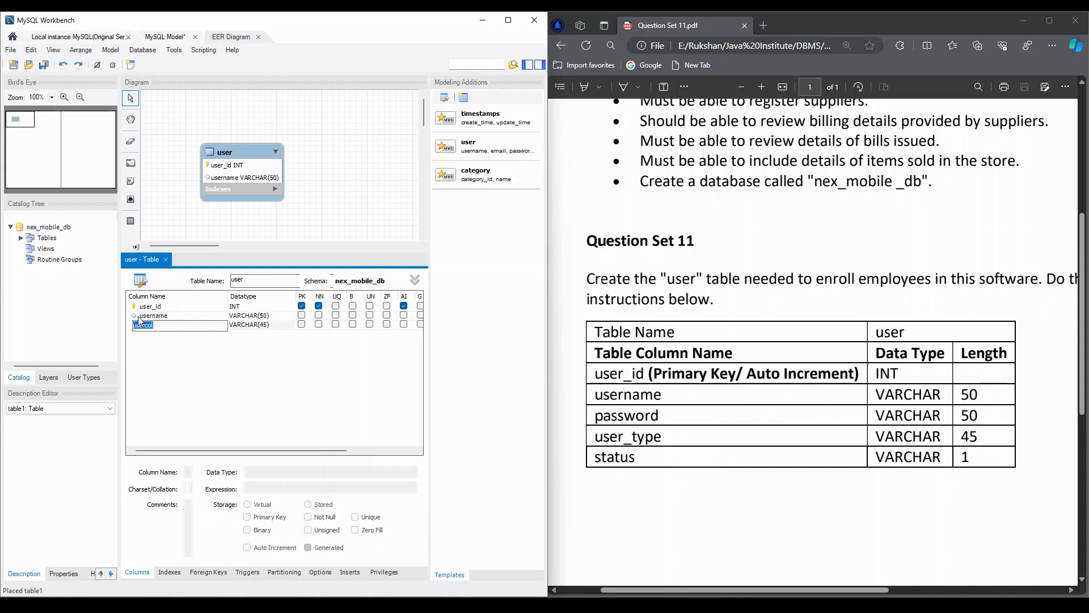
Add a password column to the user table with data type VARCHAR(50).
{"action": "type", "text": "password"}
{"action": "key", "text": "Tab"}
{"action": "key", "text": "End"}
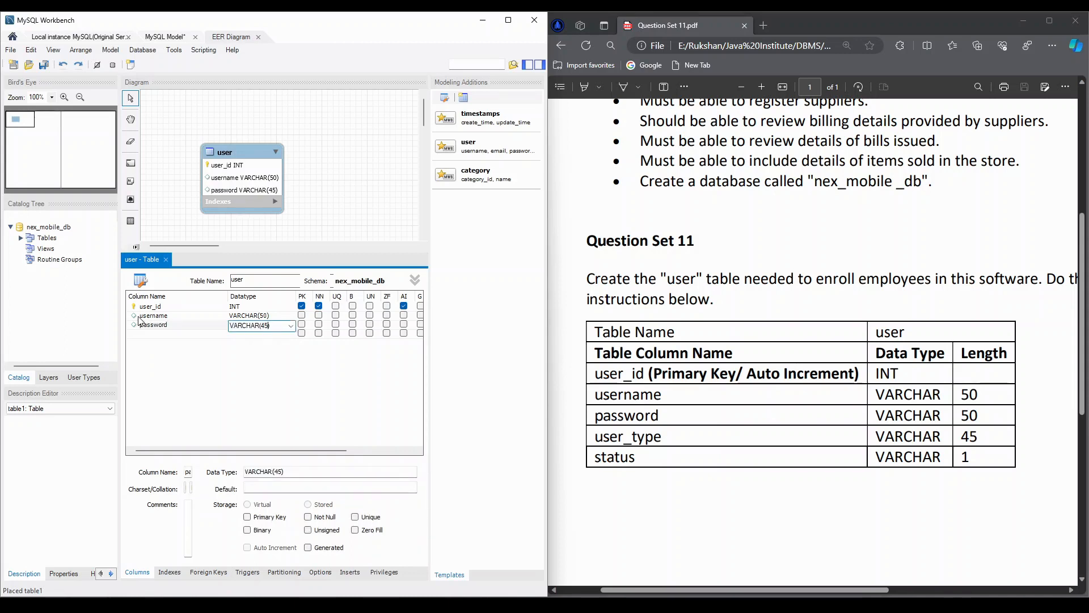
{"action": "key", "text": "BackSpace"}
{"action": "key", "text": "BackSpace"}
{"action": "key", "text": "BackSpace"}
{"action": "type", "text": "50)"}
{"action": "key", "text": "Tab"}
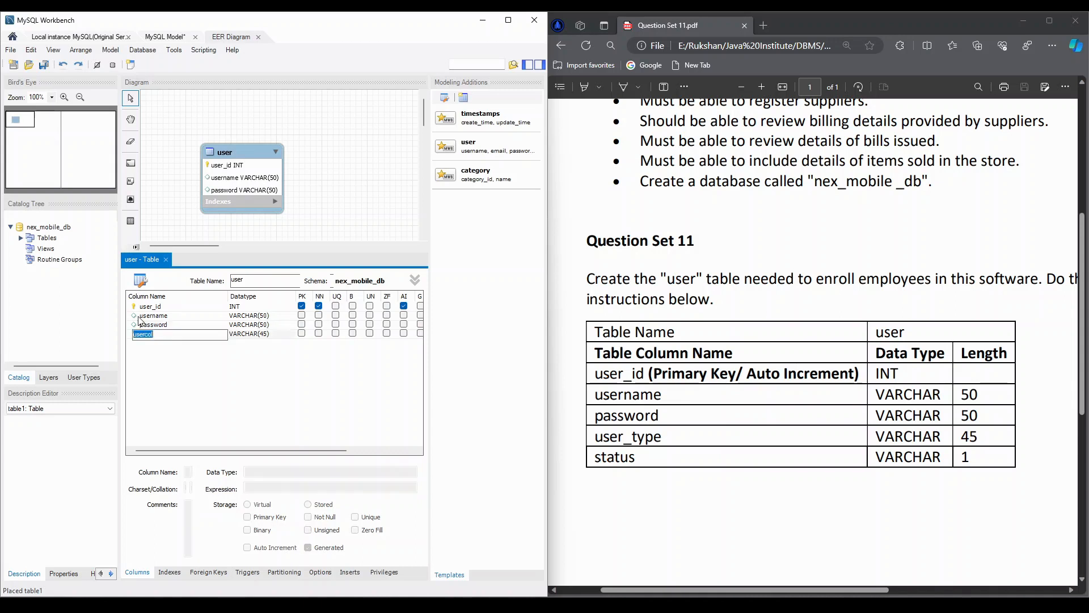
Add a user_type column to the user table with data type VARCHAR(45).
{"action": "type", "text": "user_type"}
{"action": "key", "text": "Tab"}
{"action": "type", "text": "f"}
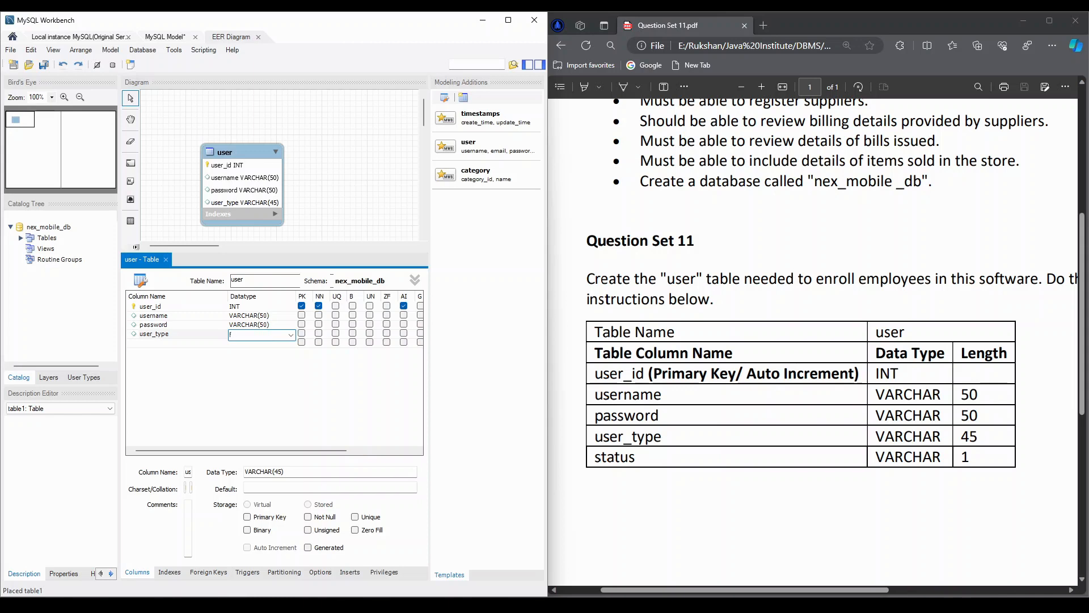
{"action": "key", "text": "Return"}
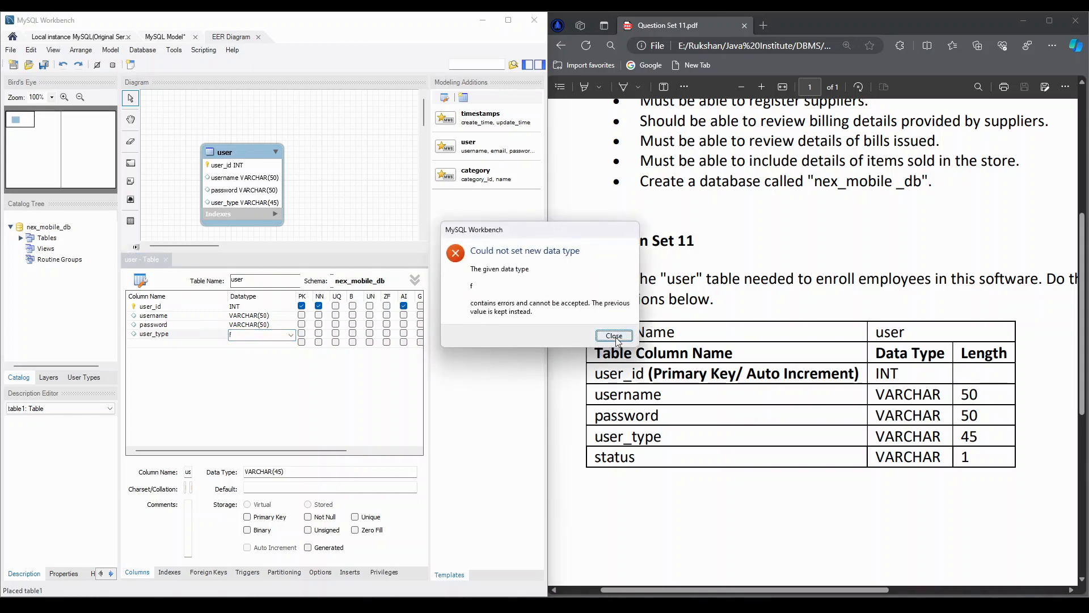
{"action": "left_click", "coordinate": [614, 336]}
{"action": "left_click", "coordinate": [613, 336]}
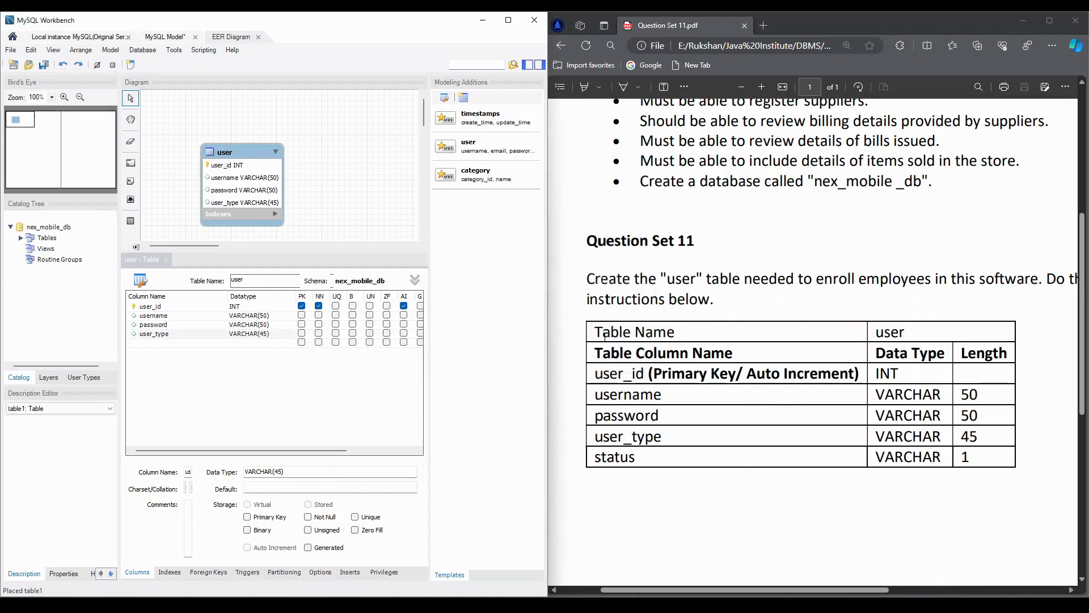
{"action": "left_click", "coordinate": [272, 334]}
{"action": "left_click", "coordinate": [272, 333]}
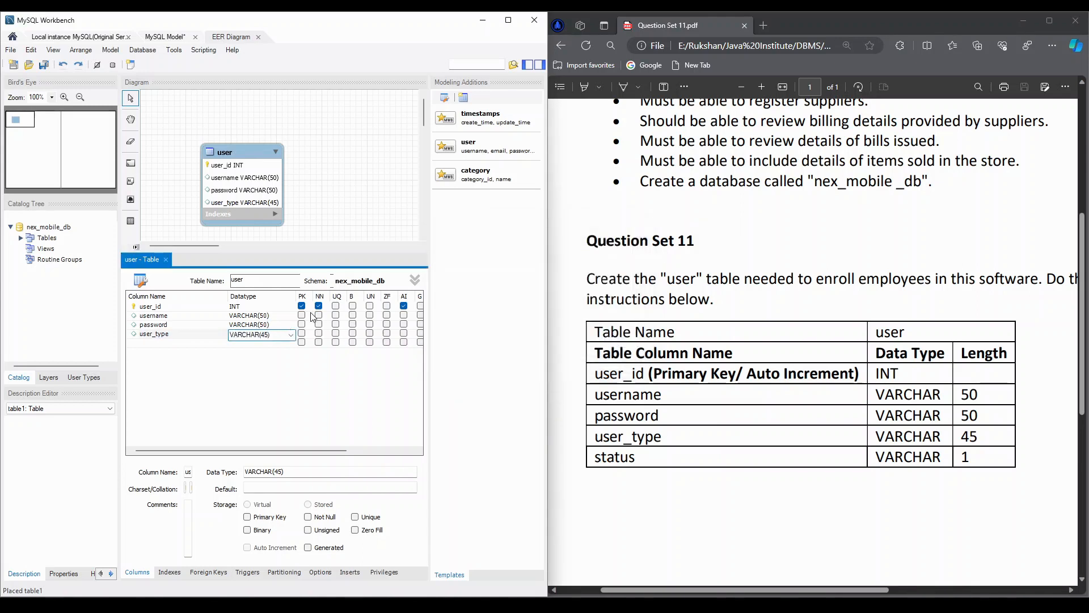
Add a status column to the user table with data type VARCHAR(1).
{"action": "left_click", "coordinate": [273, 339]}
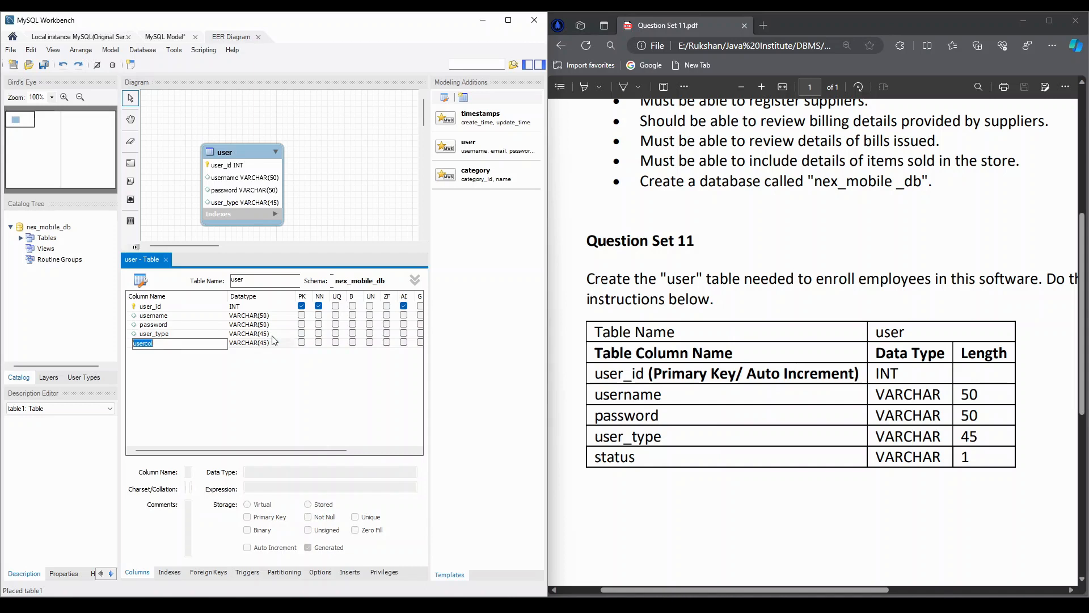
{"action": "type", "text": "st"}
{"action": "key", "text": "BackSpace"}
{"action": "key", "text": "BackSpace"}
{"action": "type", "text": "status"}
{"action": "key", "text": "Tab"}
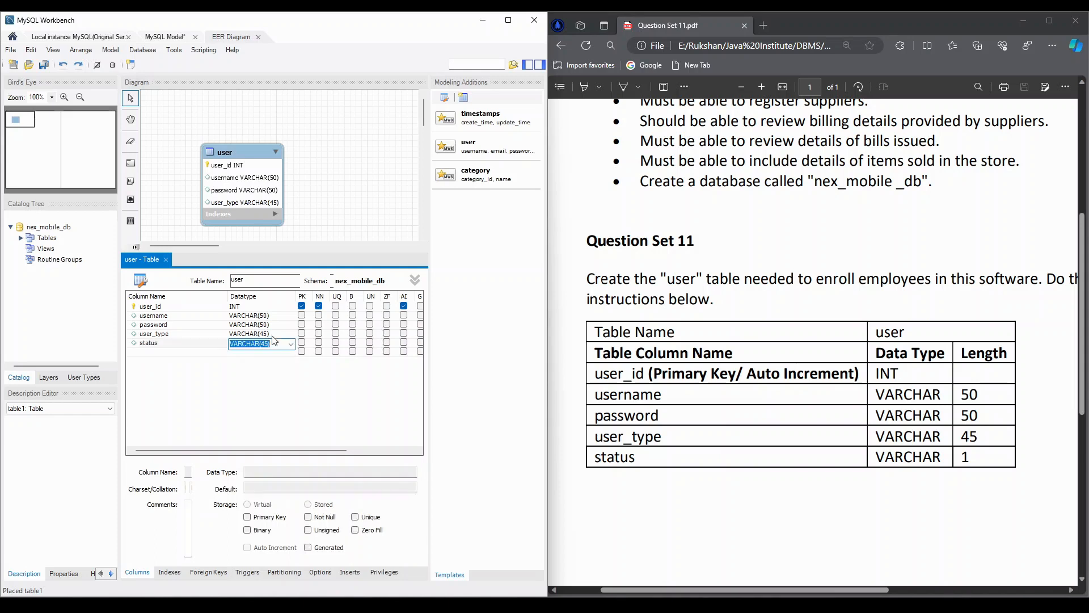
{"action": "key", "text": "BackSpace"}
{"action": "key", "text": "BackSpace"}
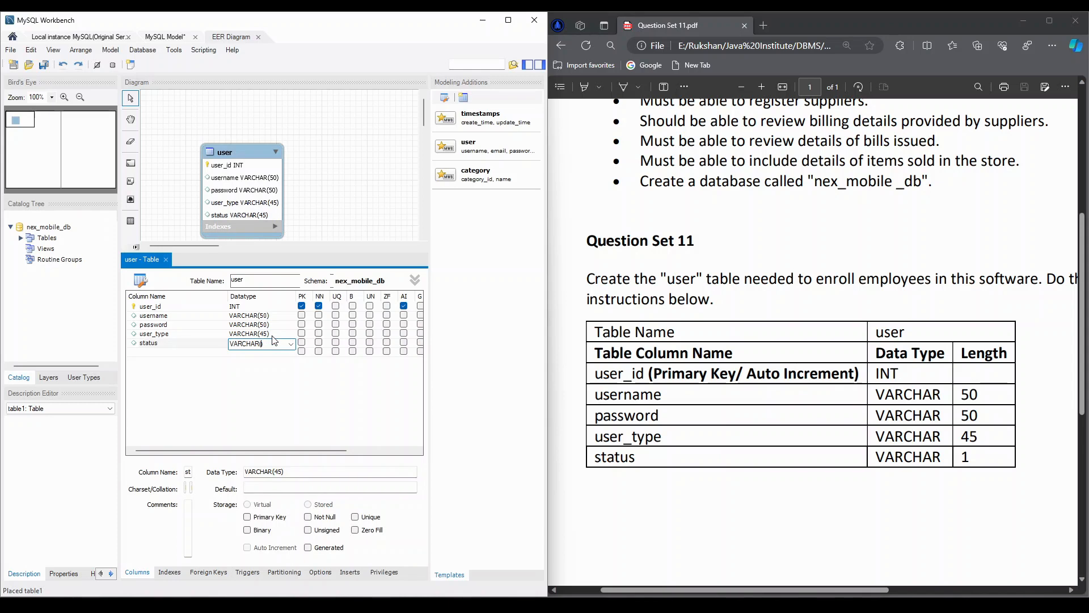
{"action": "type", "text": "1"}
{"action": "left_click", "coordinate": [213, 380]}
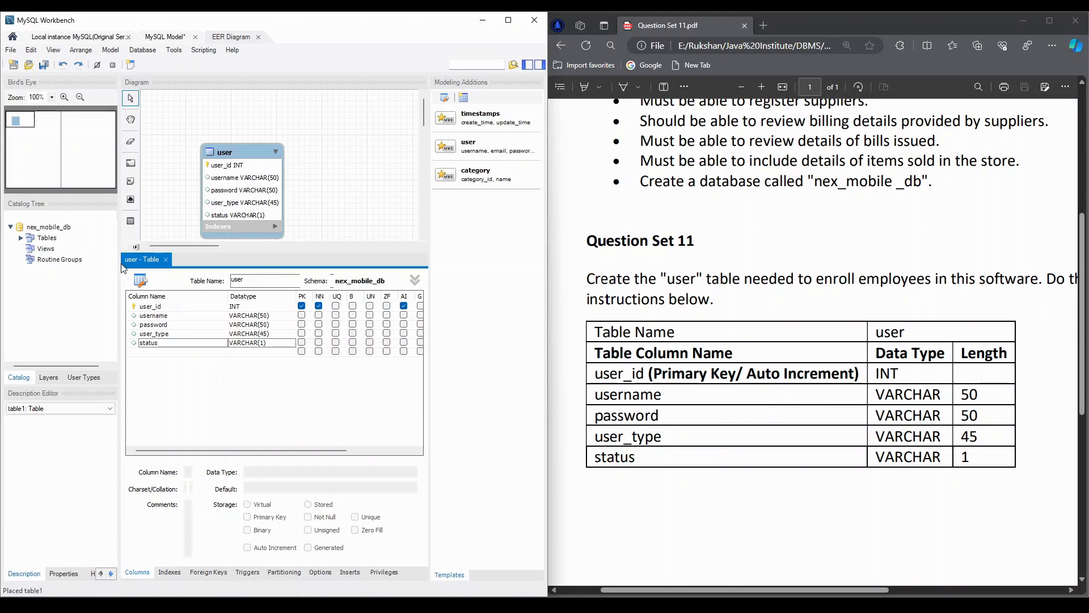
Close the user table's editor and move the table closer to the upper-left corner of the diagram.
{"action": "left_click", "coordinate": [166, 260]}
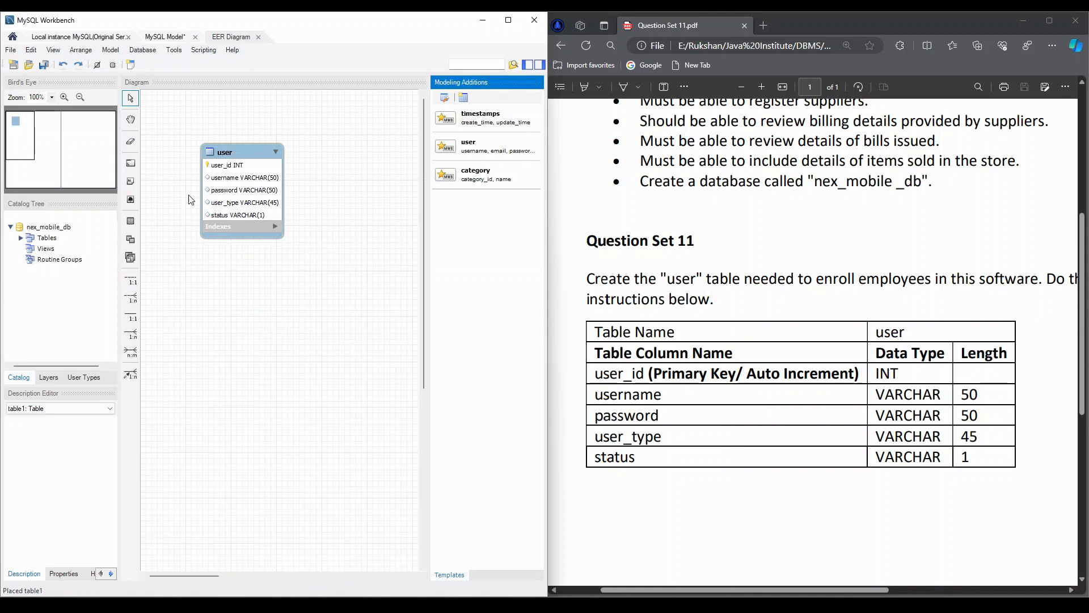
{"action": "left_click_drag", "start_coordinate": [241, 151], "coordinate": [210, 121]}
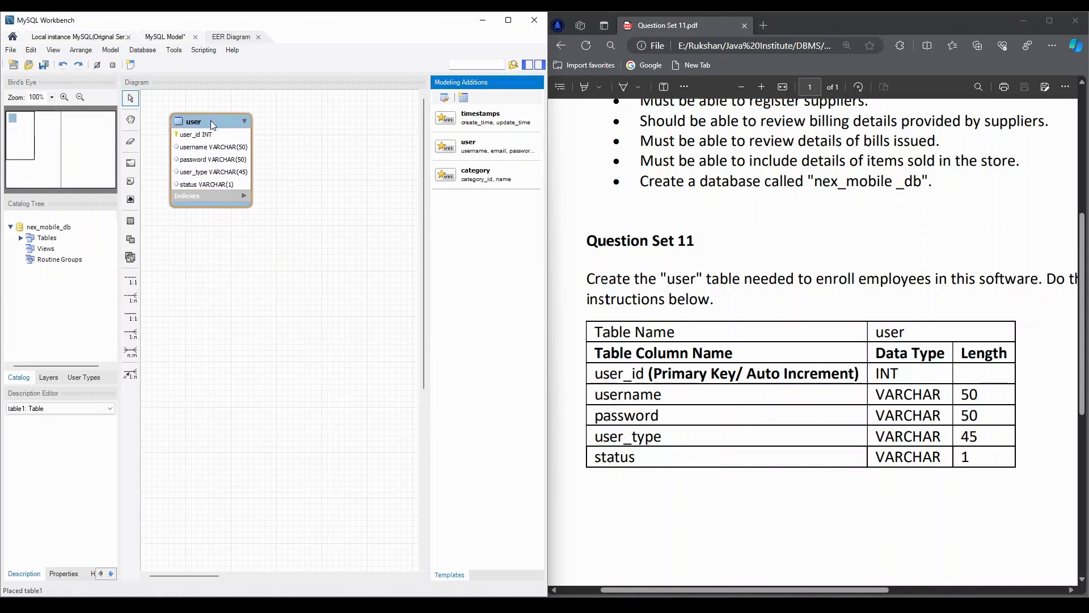
Forward engineer the model to the Local instance MySQL(Original Service) connection, keeping the default options and exporting only the MySQL table objects.
{"action": "left_click", "coordinate": [145, 53]}
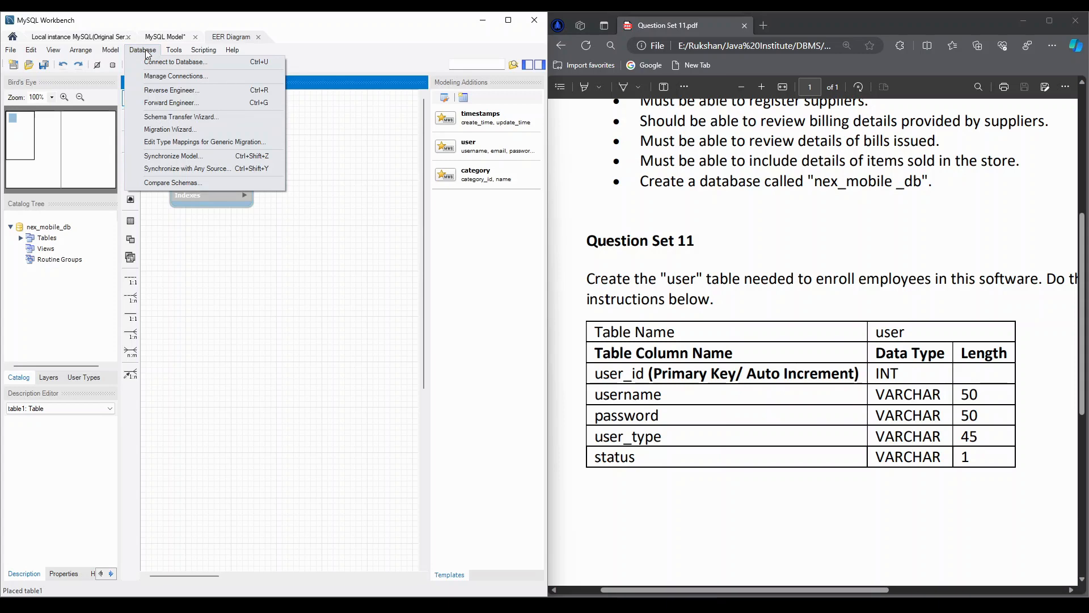
{"action": "left_click", "coordinate": [149, 104]}
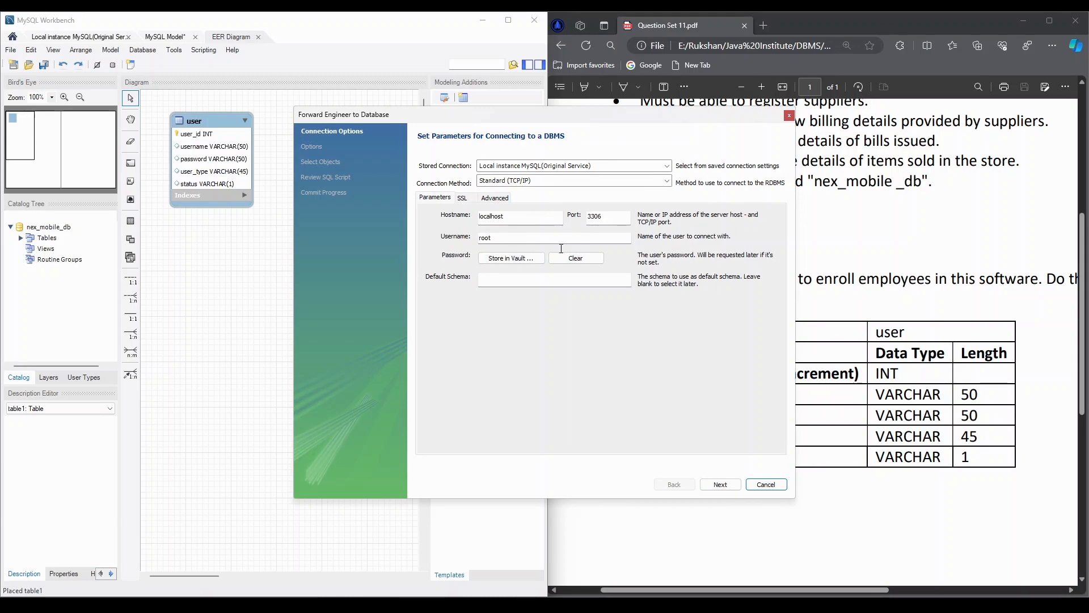
{"action": "left_click", "coordinate": [718, 486]}
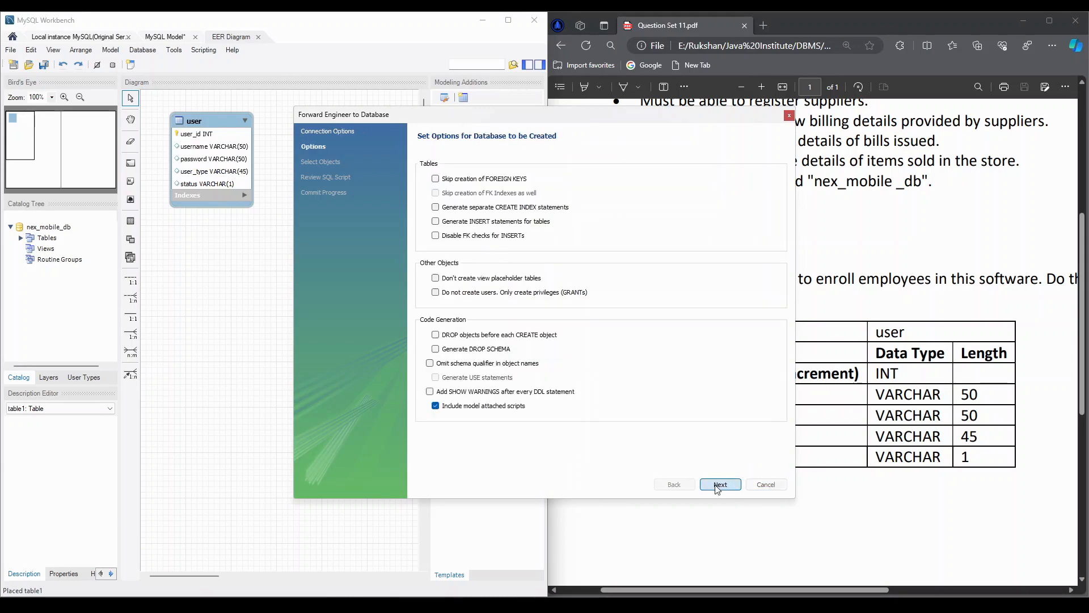
{"action": "left_click", "coordinate": [718, 486]}
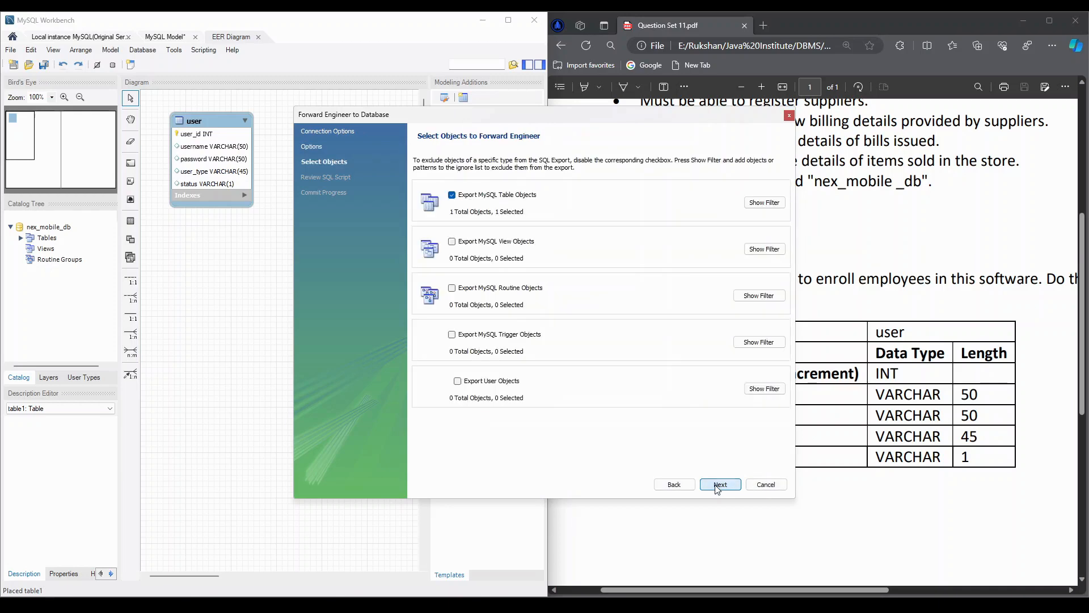
{"action": "left_click", "coordinate": [718, 485]}
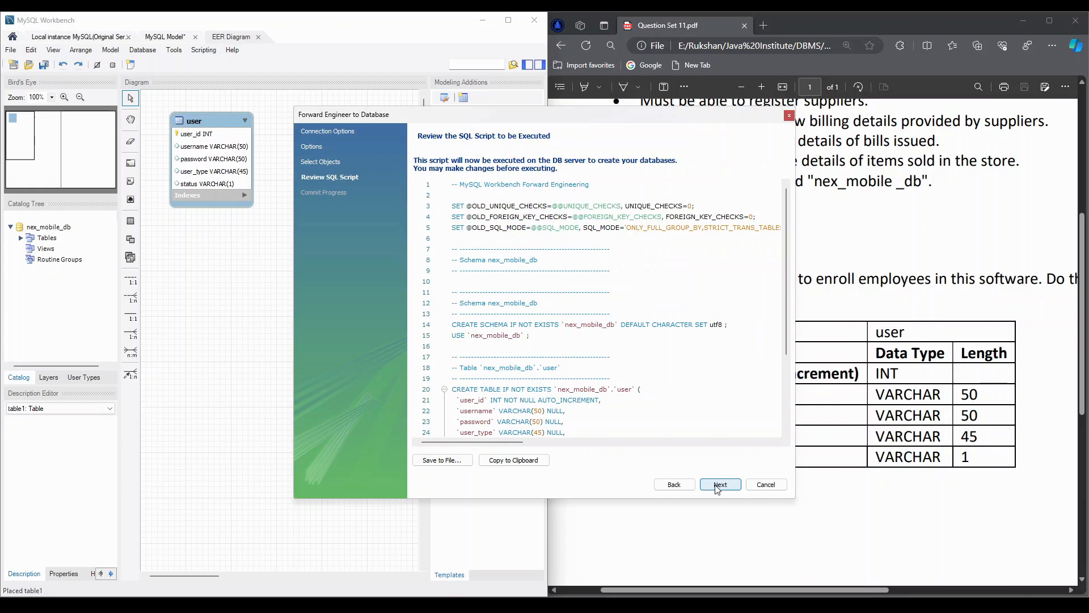
{"action": "left_click", "coordinate": [718, 486]}
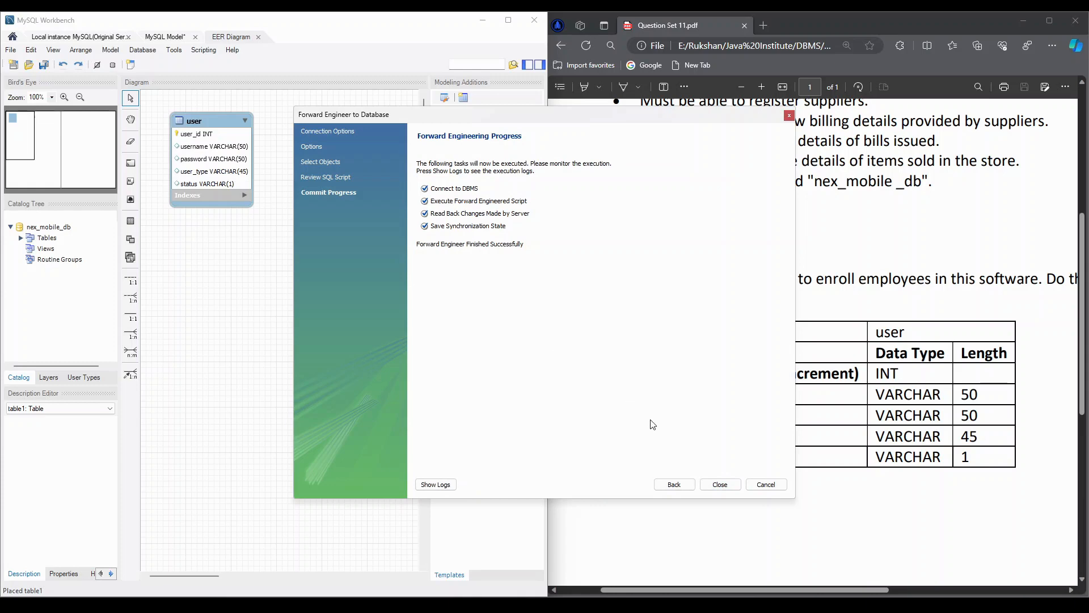
{"action": "left_click", "coordinate": [724, 488]}
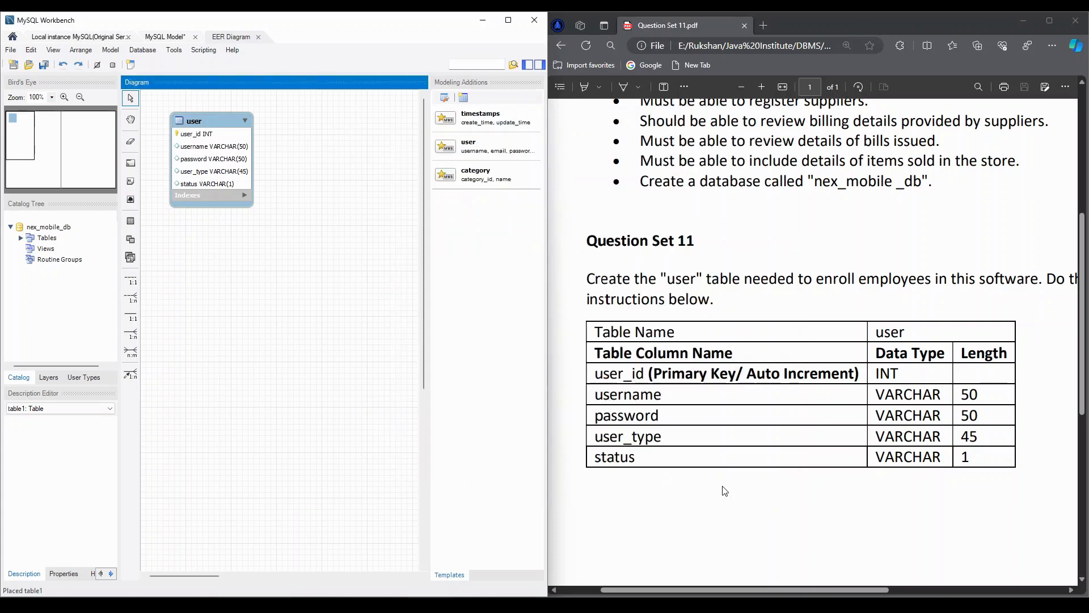
Refresh the schemas of the local MySQL connection and show all rows of the user table in nex_mobile_db.
{"action": "left_click", "coordinate": [52, 37]}
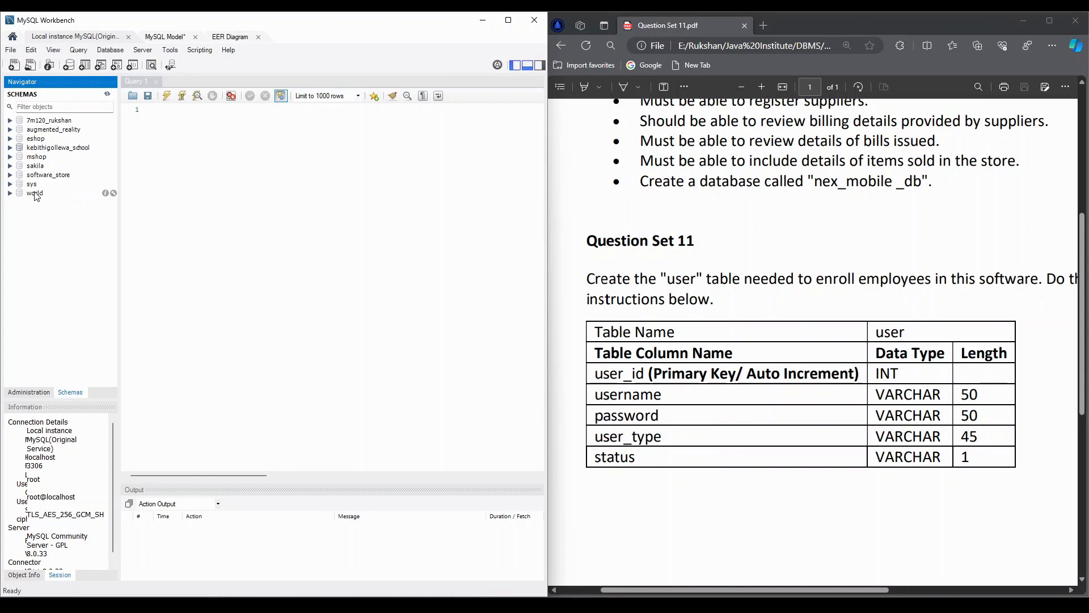
{"action": "left_click", "coordinate": [108, 94]}
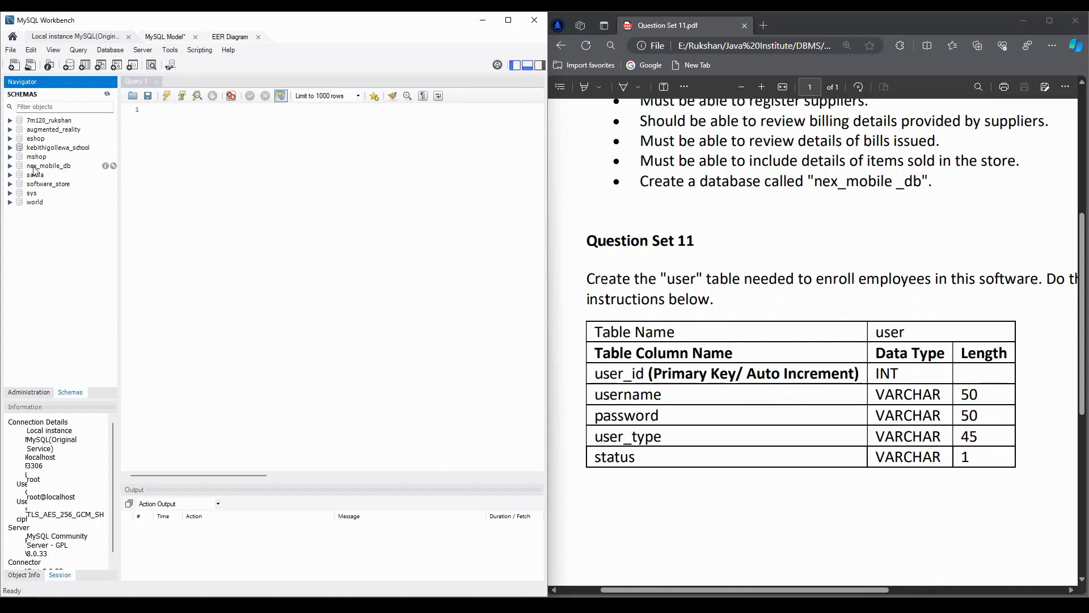
{"action": "left_click", "coordinate": [10, 166]}
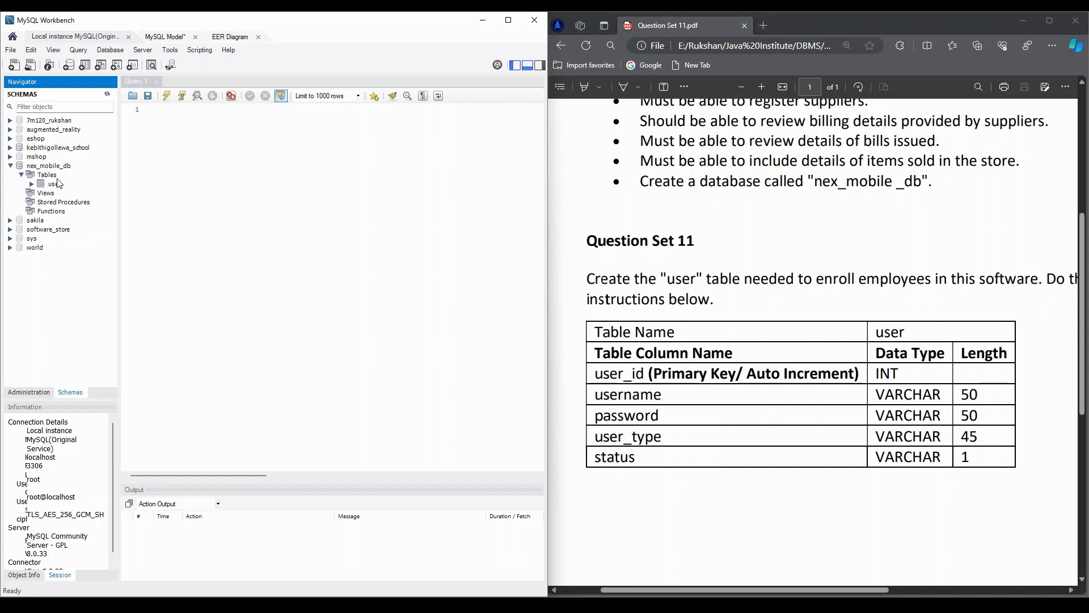
{"action": "left_click", "coordinate": [115, 186]}
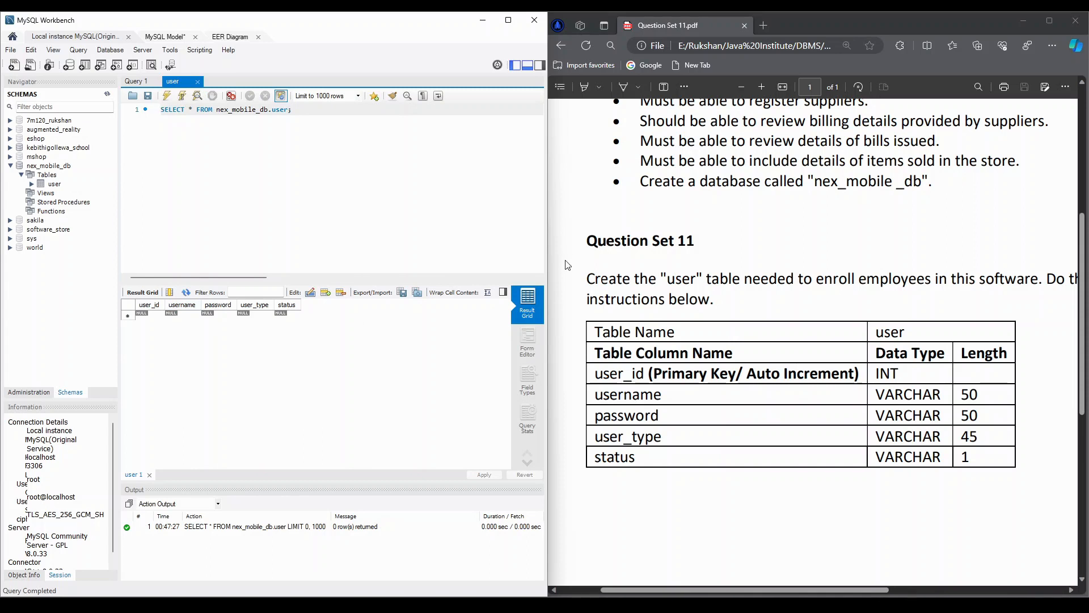
{"action": "scroll", "coordinate": [567, 265], "scroll_direction": "down", "scroll_amount": 3}
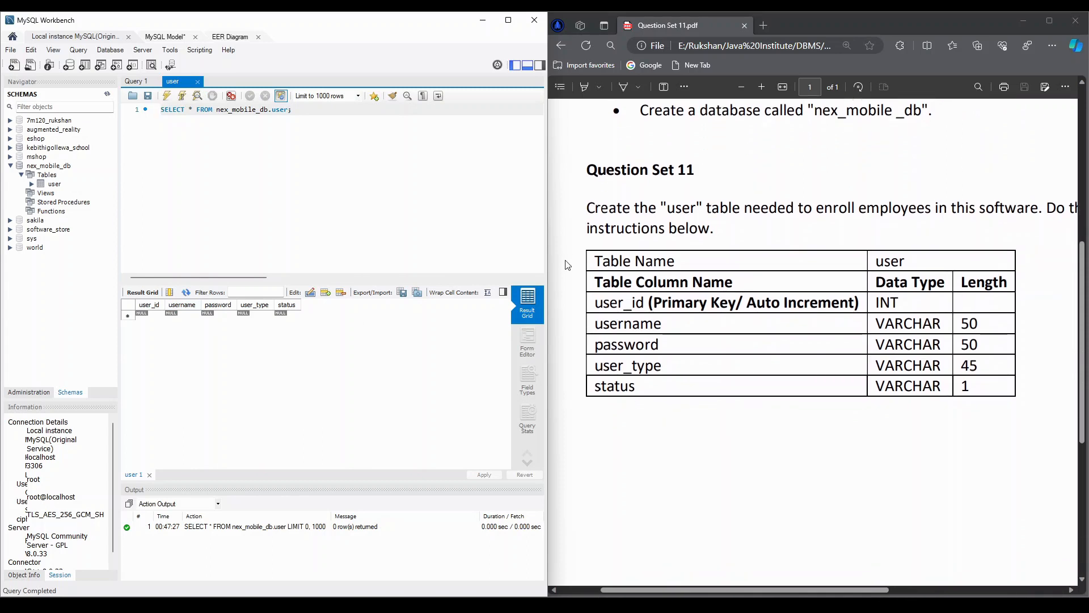